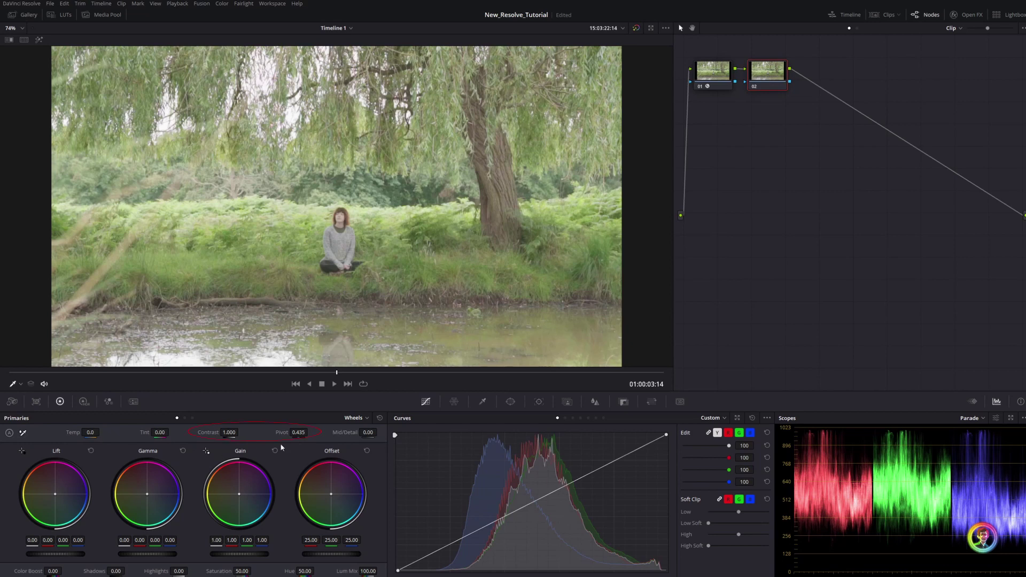
Review the Color Space Transform settings on node 01 and compare the image with that node disabled and enabled.
left_click(723, 77)
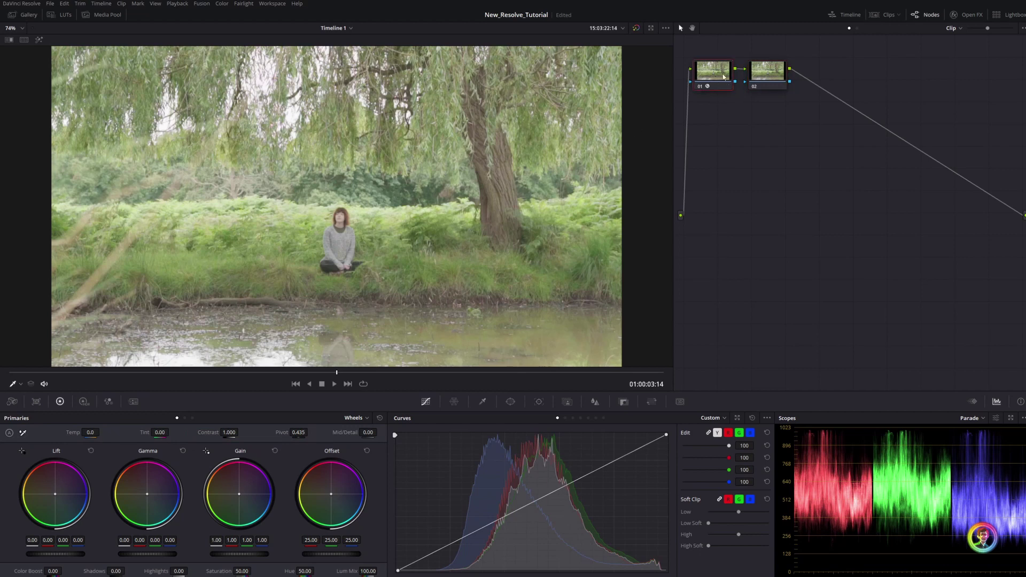
left_click(966, 16)
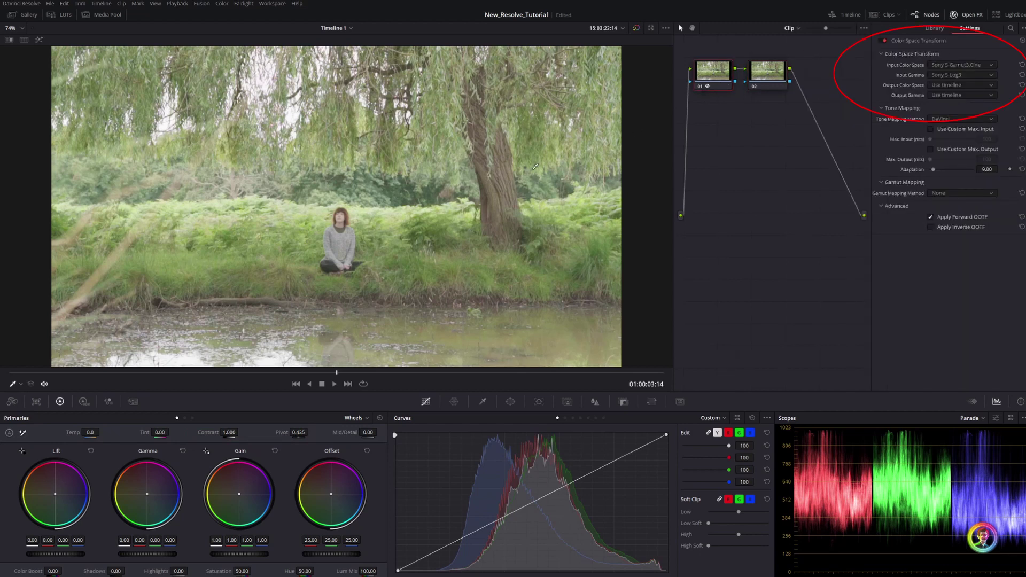
key("ctrl+d")
key("ctrl+d")
left_click(978, 20)
Set node 02's Lift to -0.09, Gamma to -0.03 and Gain to 0.95, and compare the image with and without the node.
left_click(766, 71)
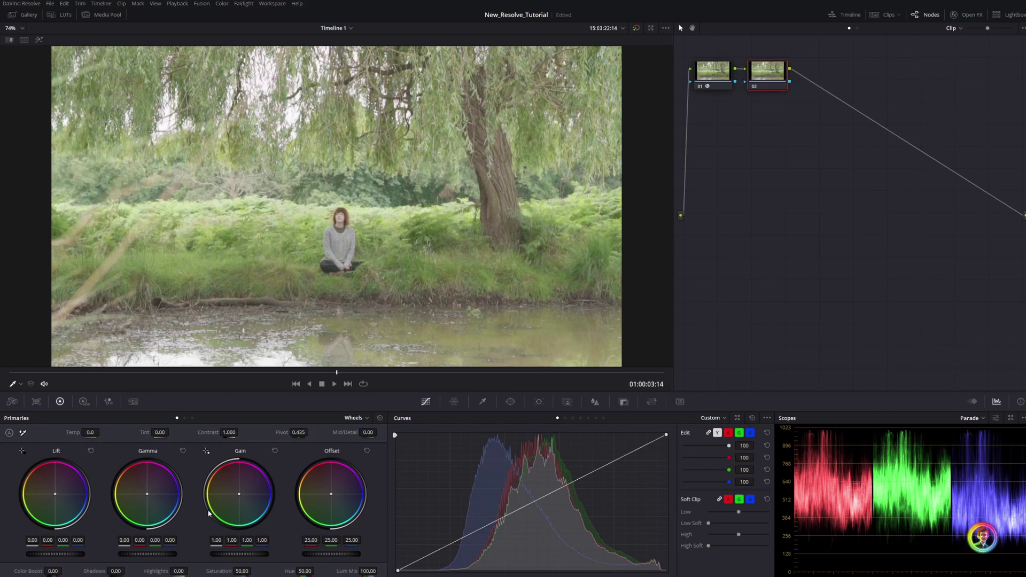
left_click_drag(72, 554, 35, 554)
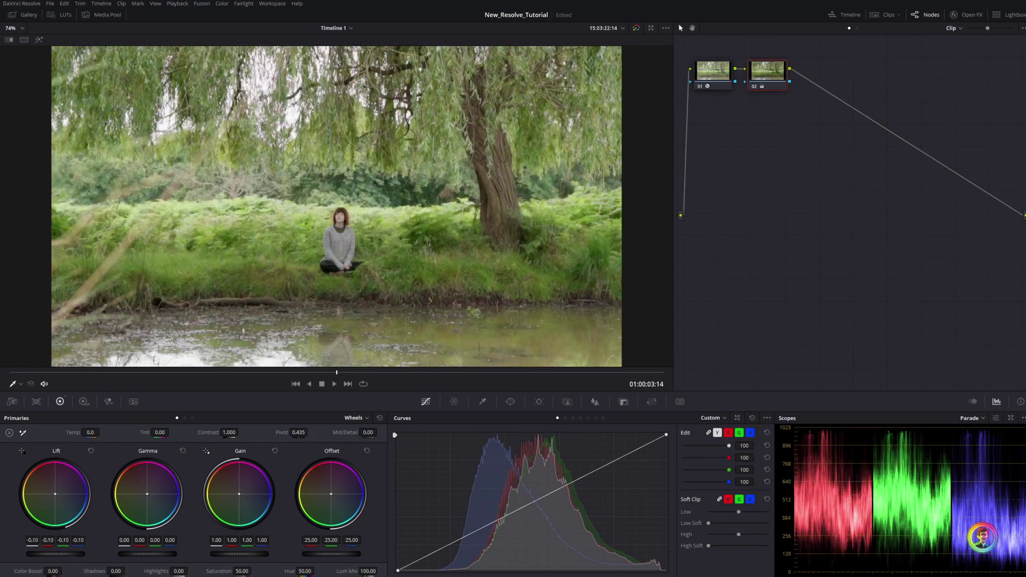
left_click_drag(152, 553, 140, 553)
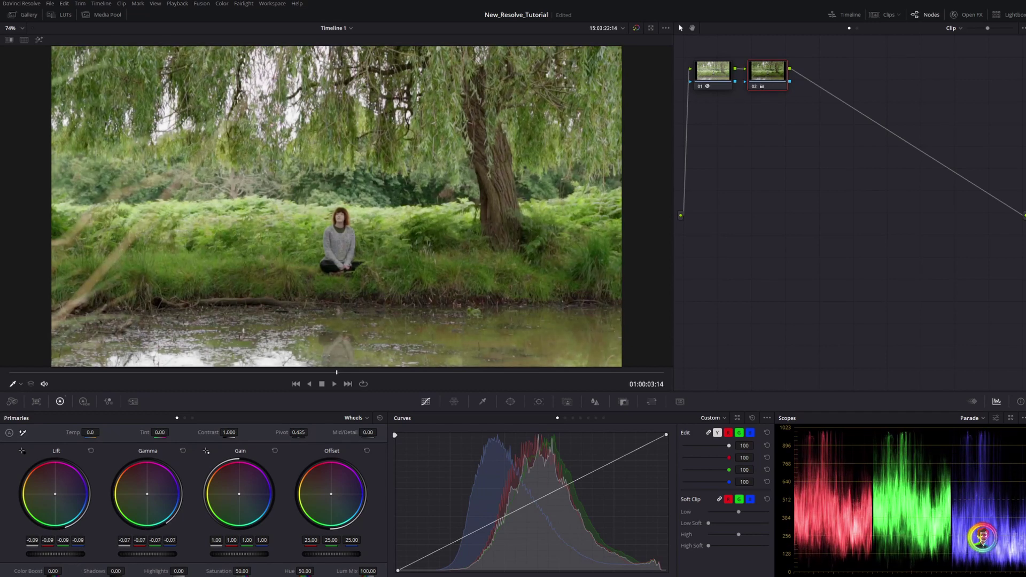
left_click_drag(239, 553, 231, 553)
left_click_drag(147, 553, 153, 554)
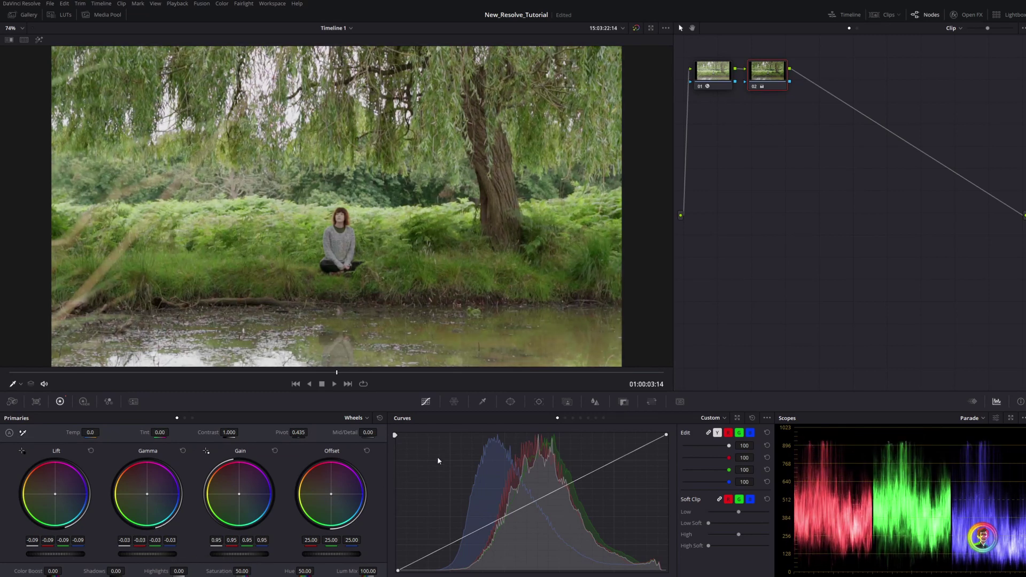
key("ctrl+d")
key("ctrl+d")
Grab a still of the graded frame and reset the grade on node 02.
right_click(367, 215)
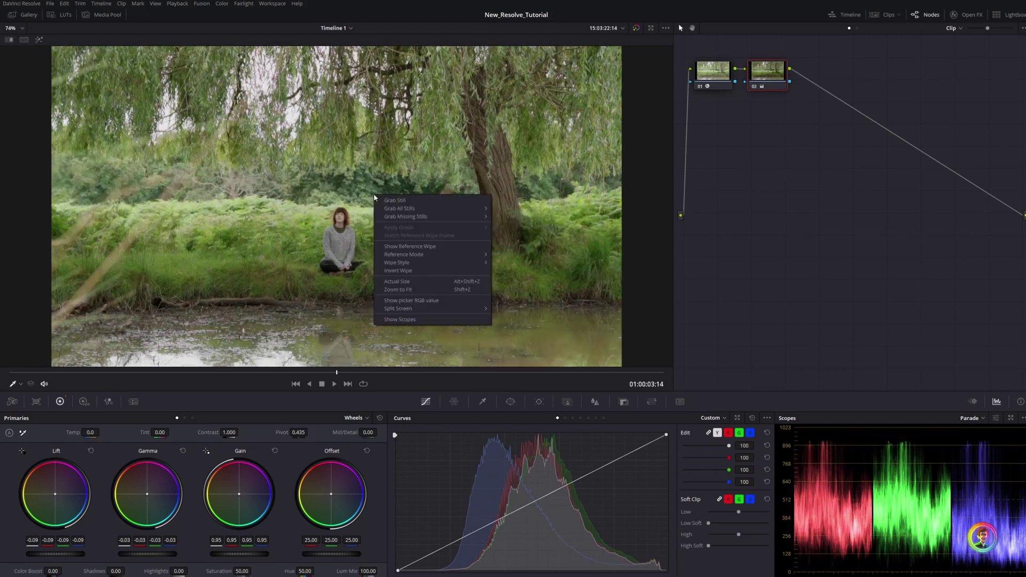
left_click(428, 196)
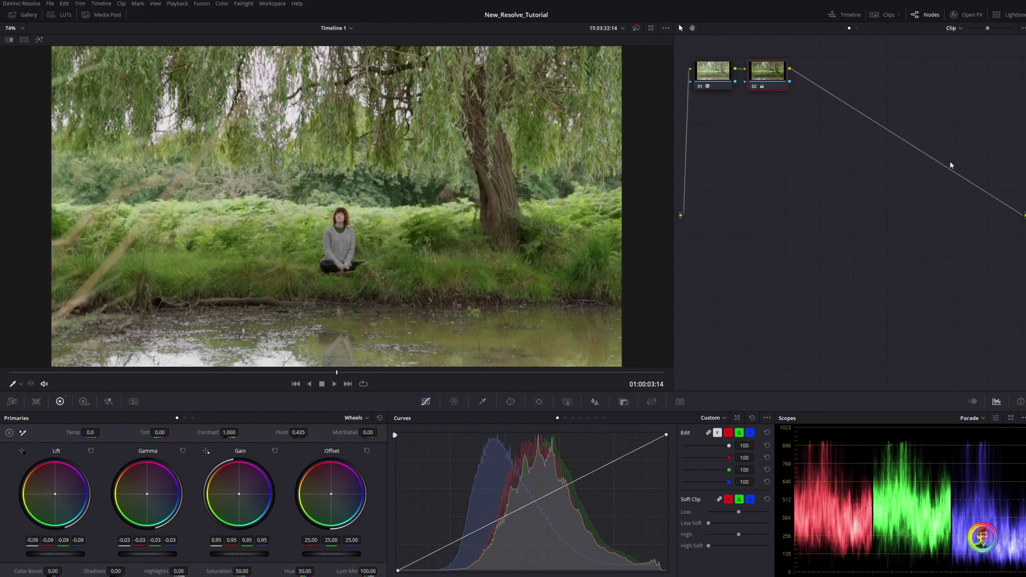
key("shift+Home")
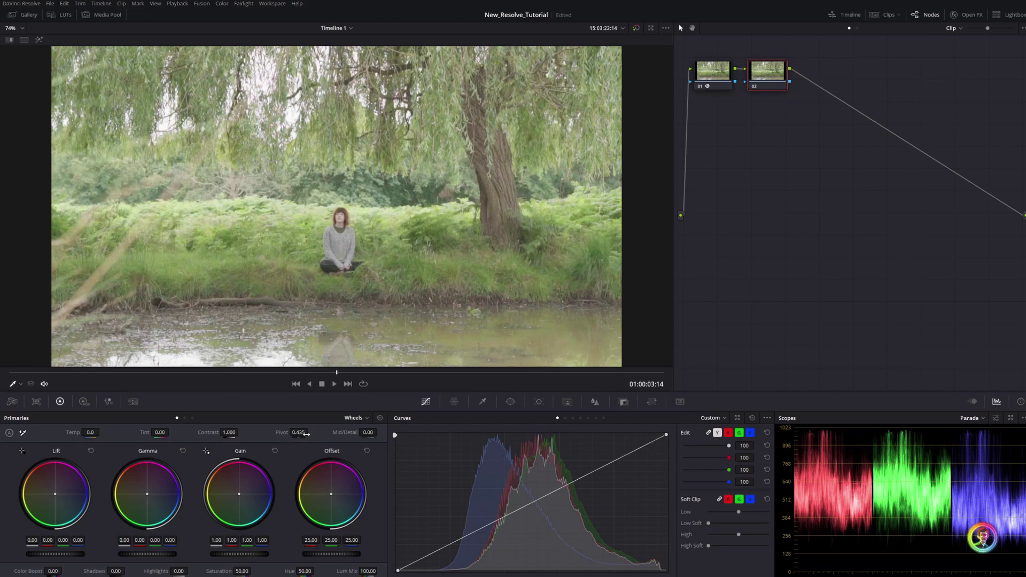
Set node 02's Pivot to 1.000 and Contrast to 1.416, and compare the image with and without the node.
left_click_drag(299, 432, 332, 432)
left_click_drag(228, 432, 240, 433)
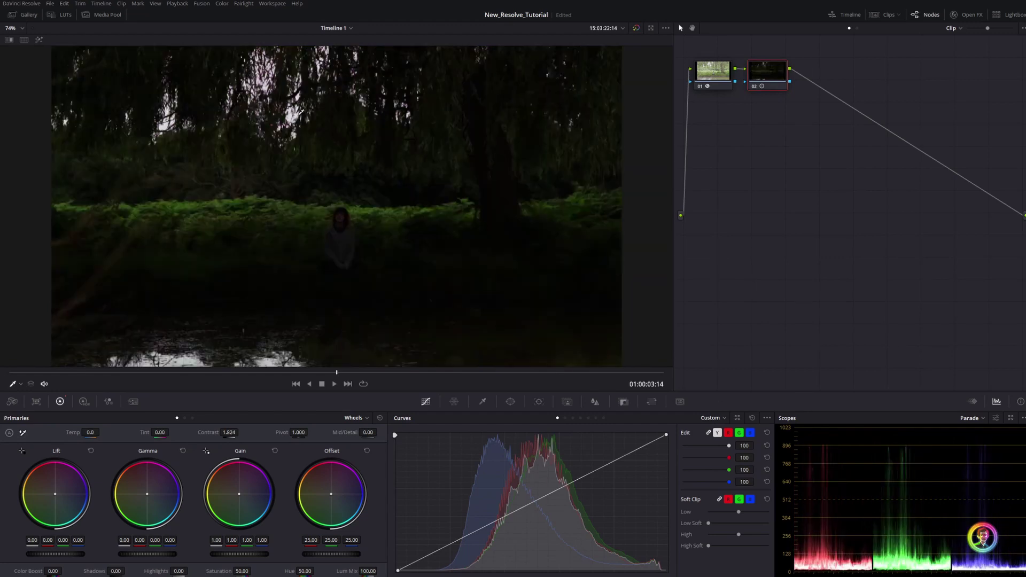
double_click(210, 432)
left_click_drag(210, 432, 238, 432)
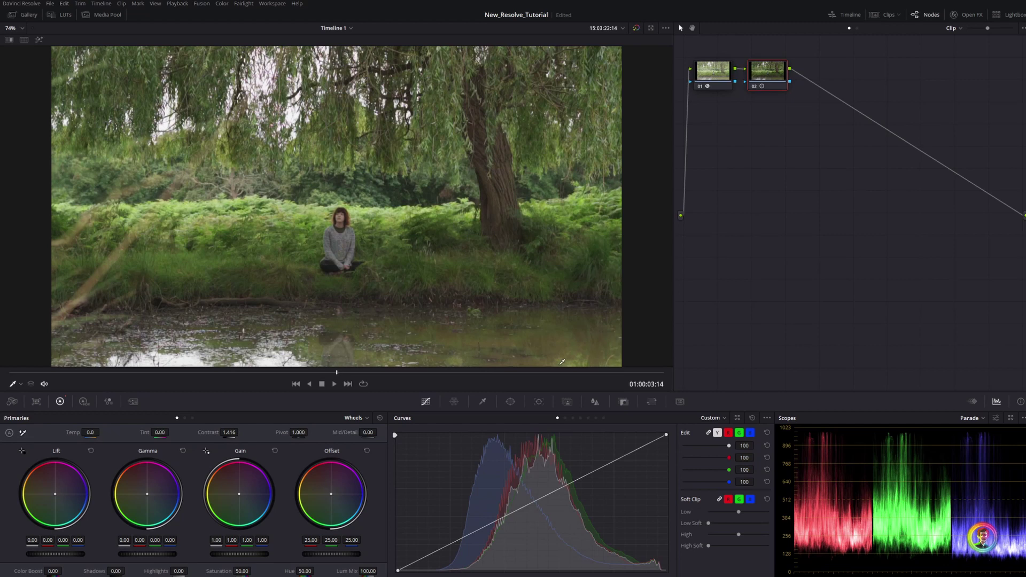
key("ctrl+d")
key("ctrl+d")
Set node 02's Contrast to 1.456 and compare the image with the grabbed still using the reference wipe.
left_click_drag(229, 432, 238, 432)
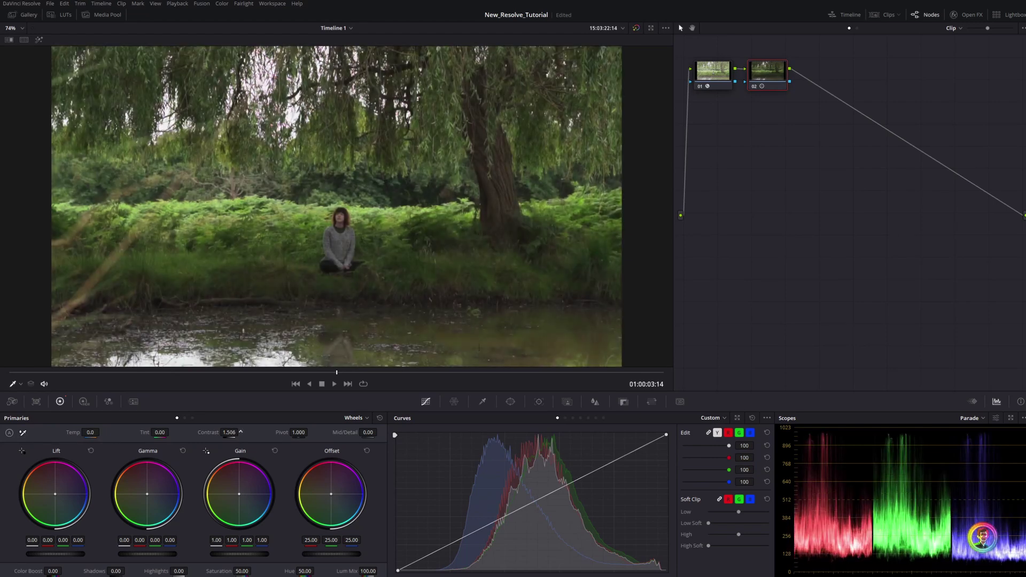
left_click_drag(243, 433, 241, 432)
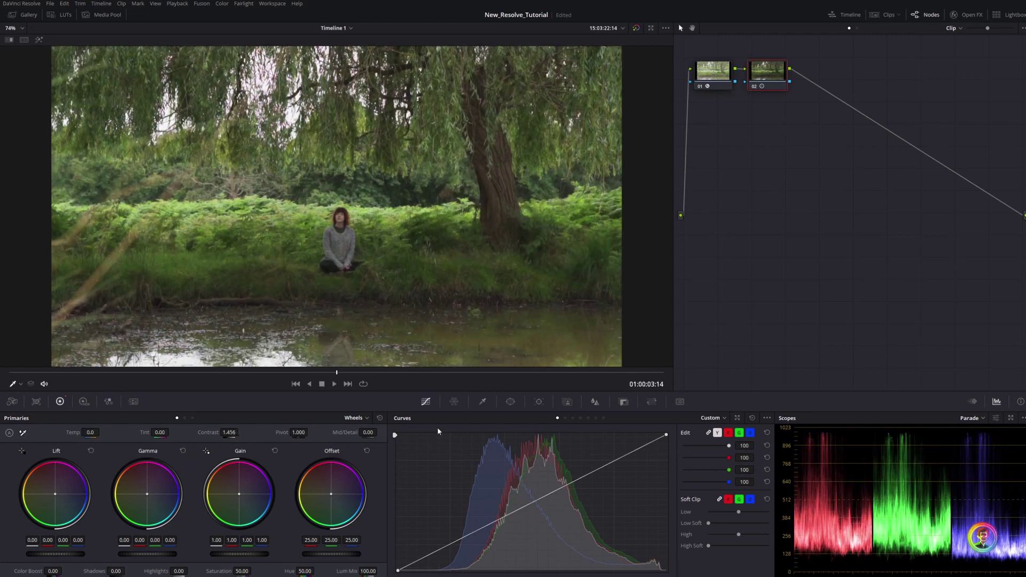
key("ctrl+w")
key("ctrl+w")
key("ctrl+w")
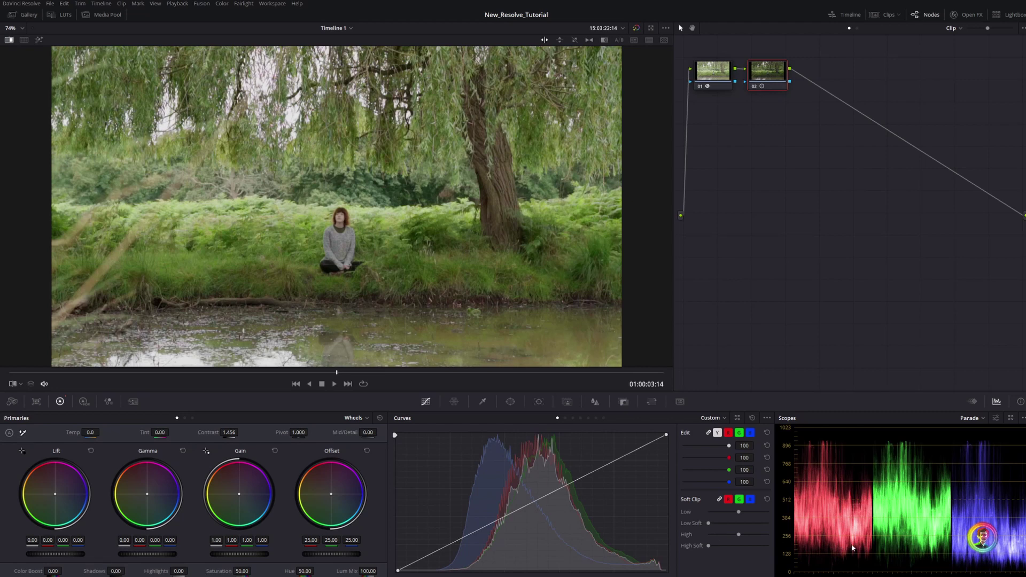
key("ctrl+w")
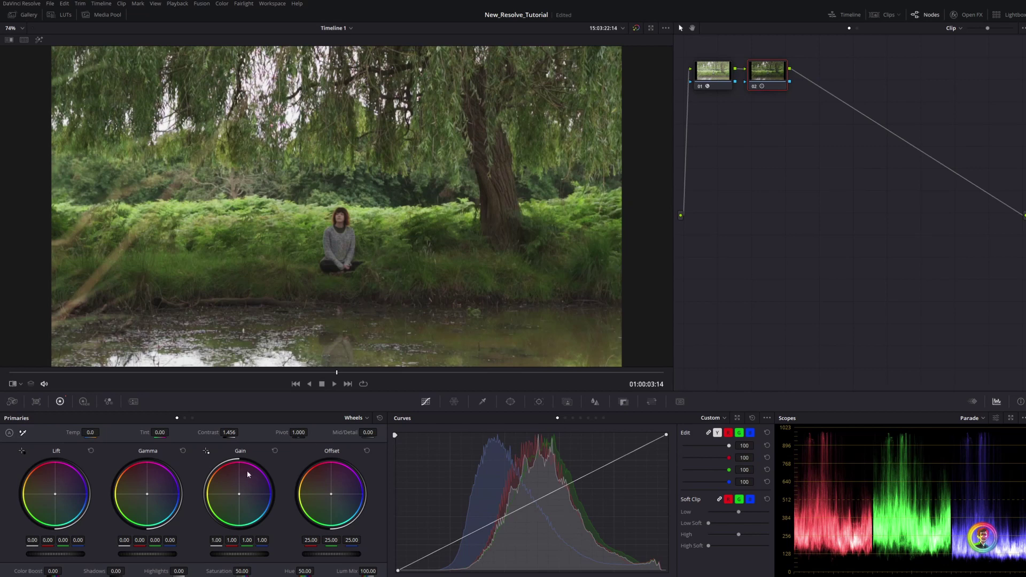
Lower the Lift and raise the Gamma master levels on node 02 of the willow tree clip.
left_click_drag(55, 553, 43, 554)
left_click_drag(151, 554, 174, 554)
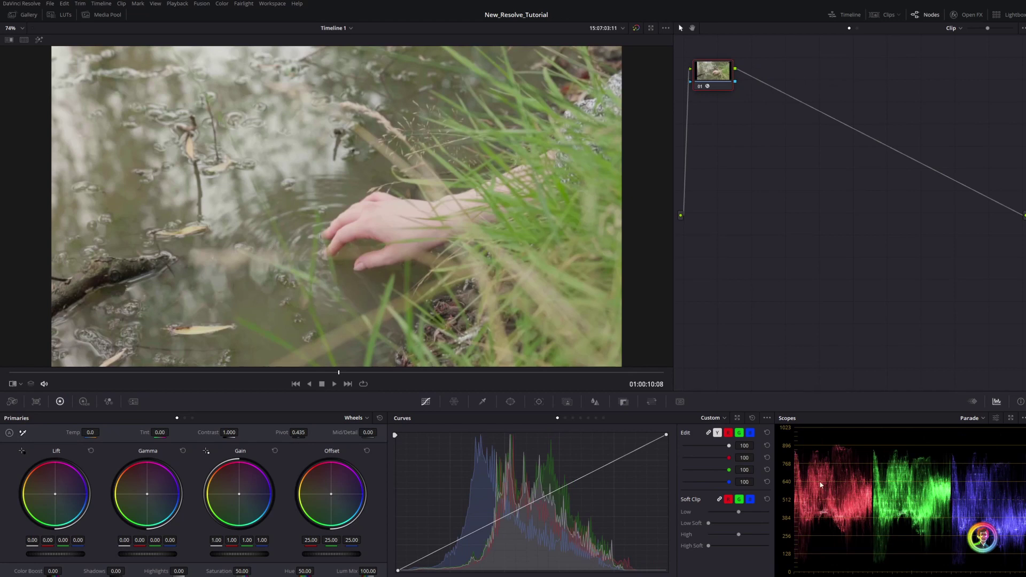
Add a serial node to the hand-in-water clip and raise its Pivot and Contrast.
key("alt+s")
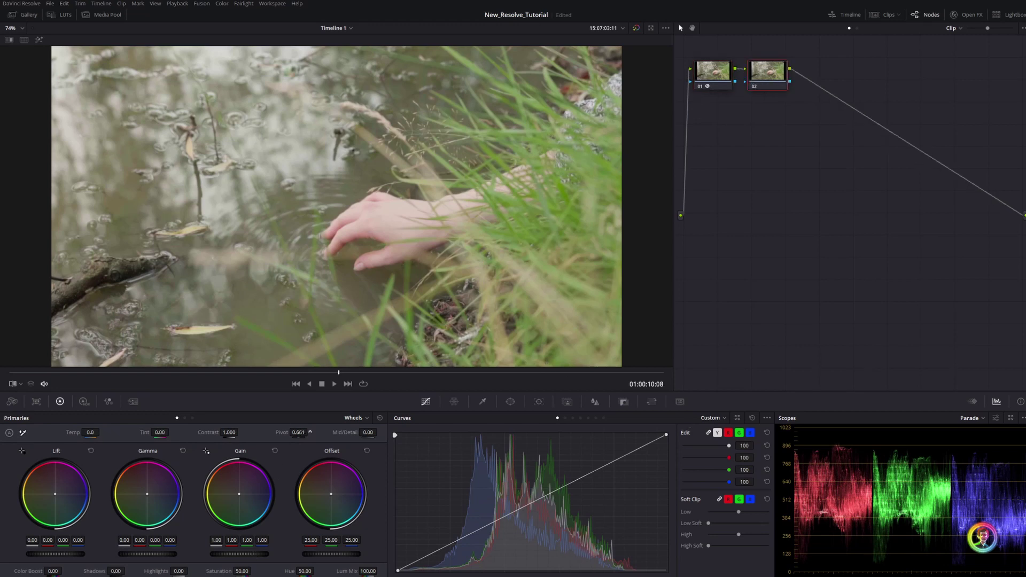
left_click_drag(310, 432, 323, 432)
left_click_drag(226, 432, 252, 432)
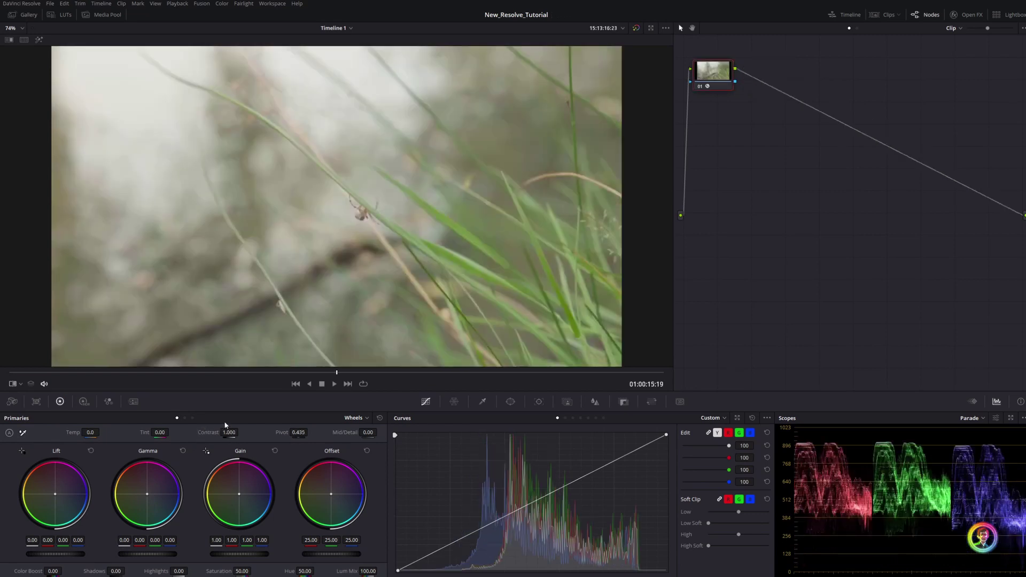
Add a serial node to the grass close-up clip and set its Pivot to 1.000 and Contrast to 1.338.
key("alt+s")
left_click_drag(296, 432, 309, 432)
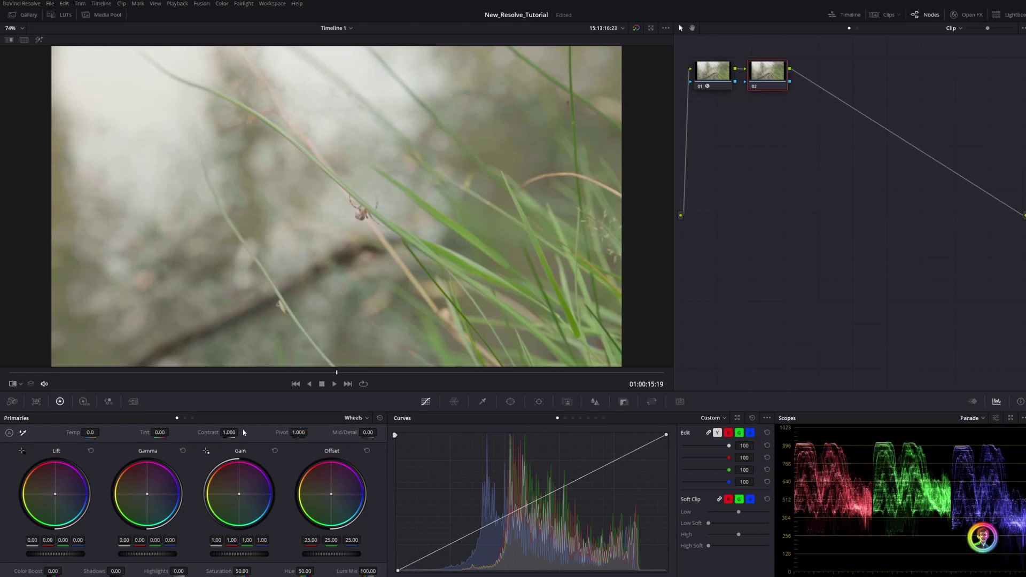
left_click_drag(230, 432, 245, 432)
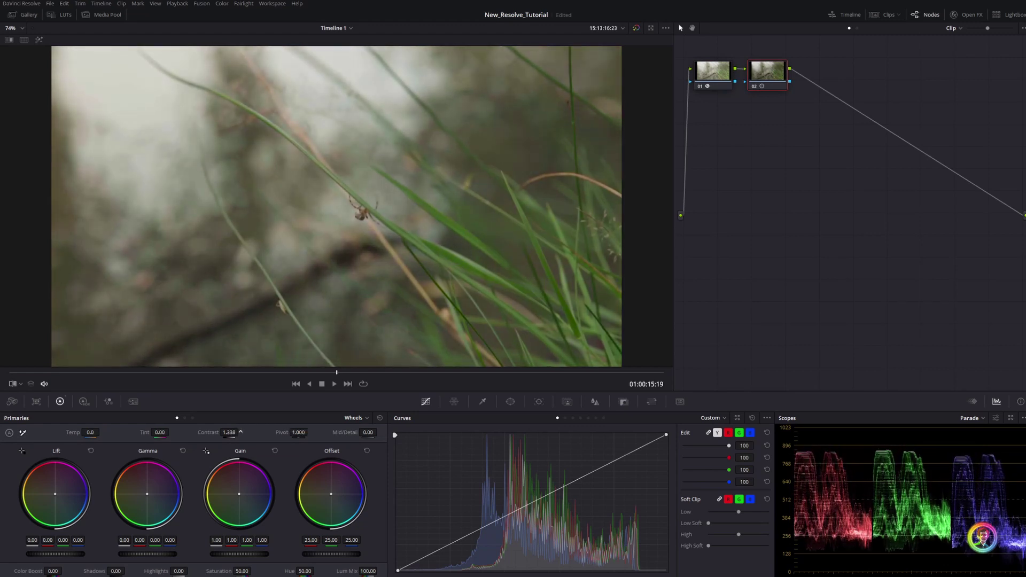